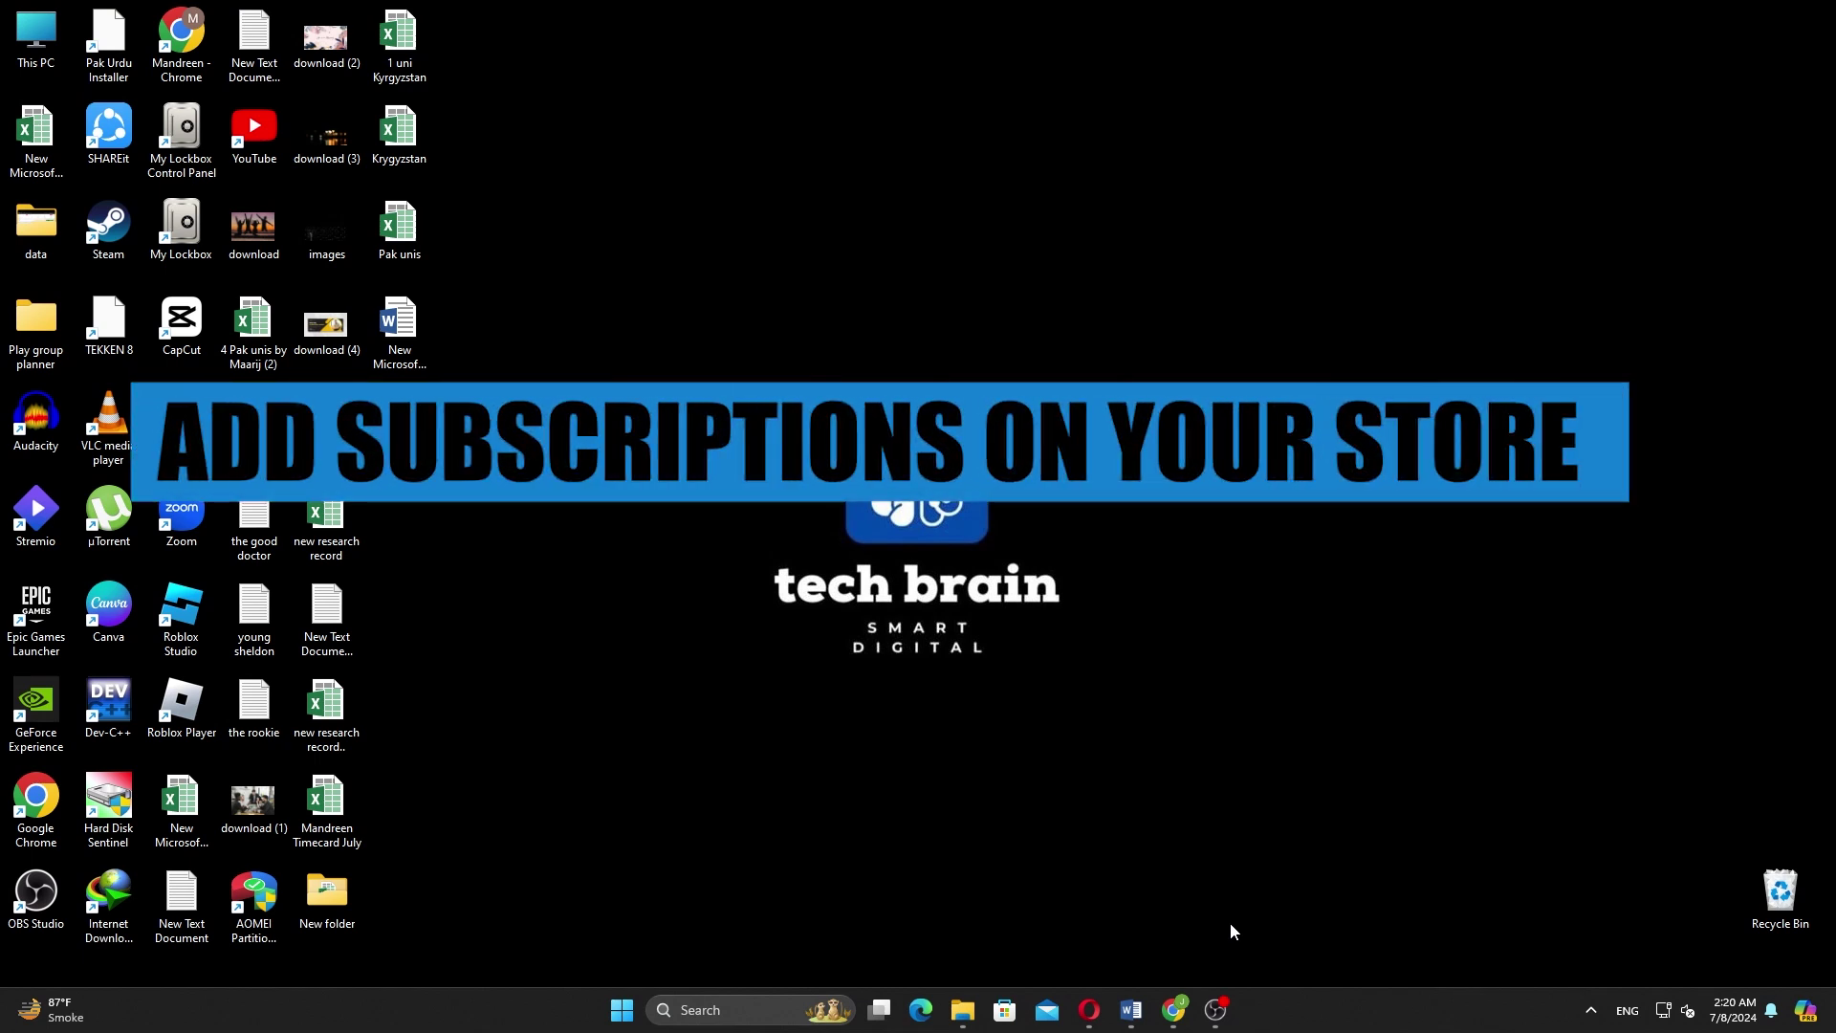
- Bring the Opera browser showing the ETC store's Shopify admin home page to the front
click(1088, 1008)
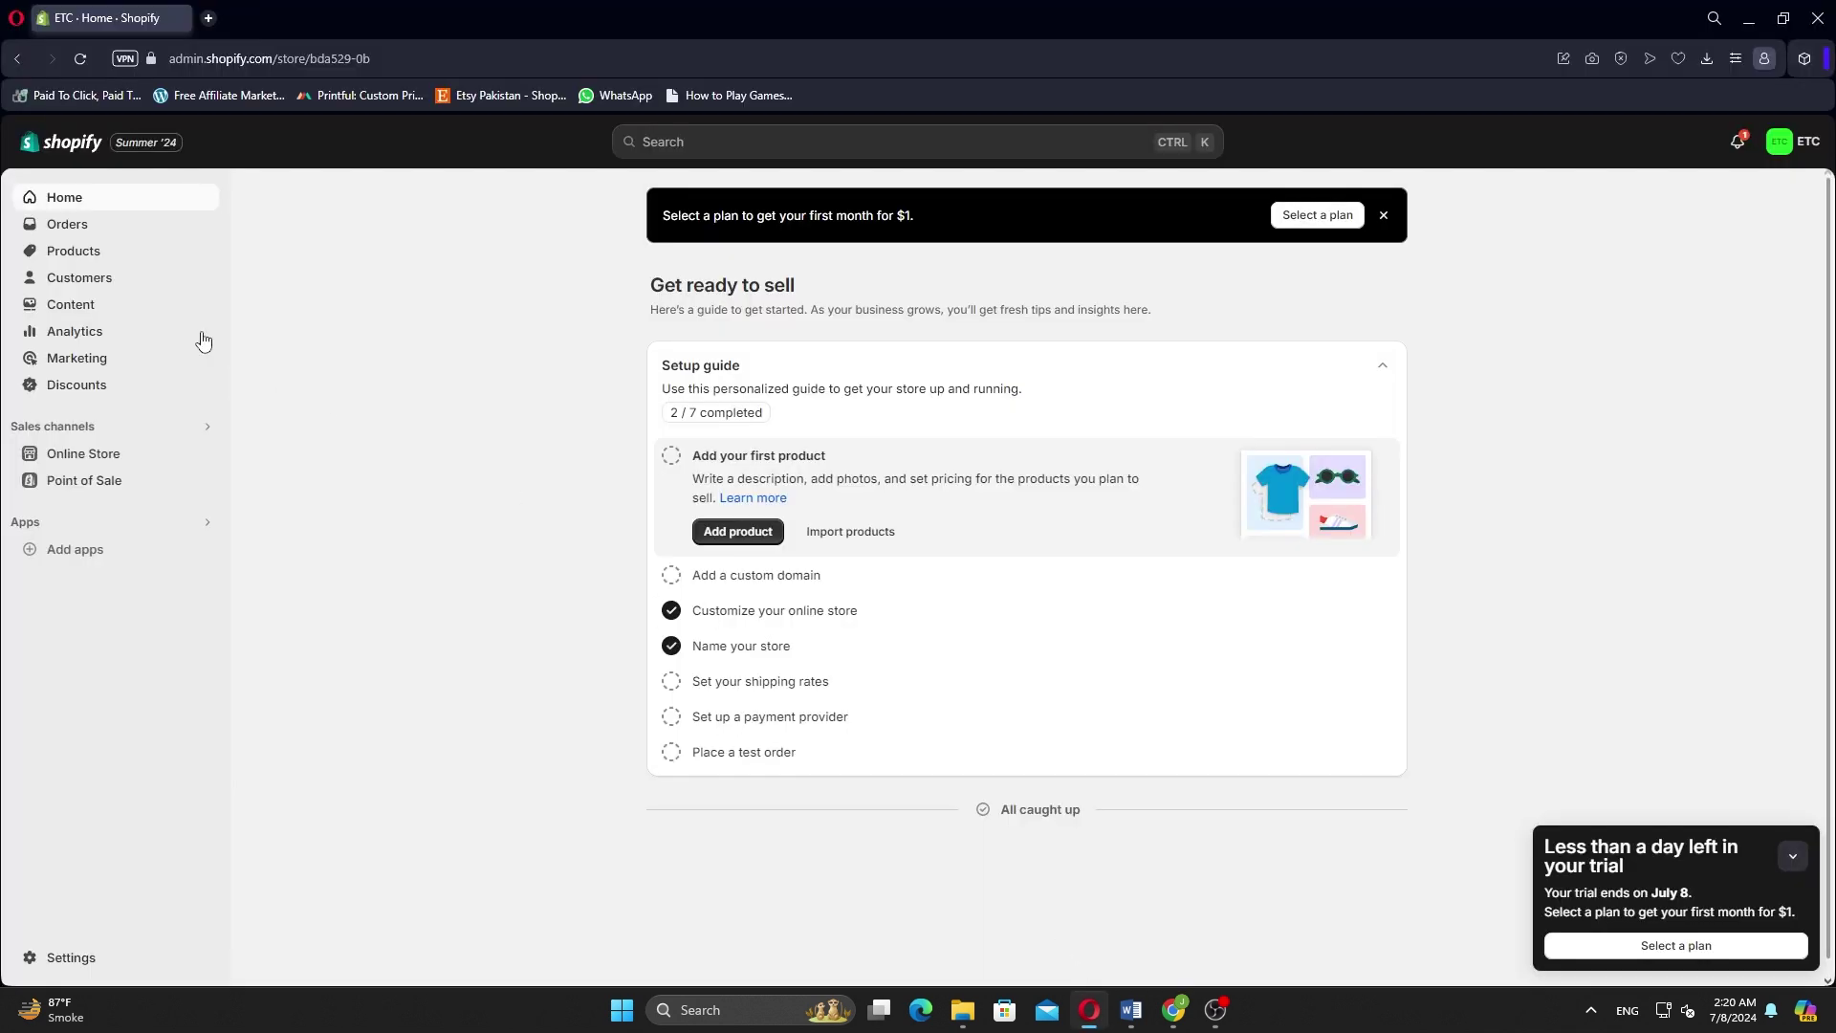
- Go to Settings and view the Apps and sales channels page
click(109, 256)
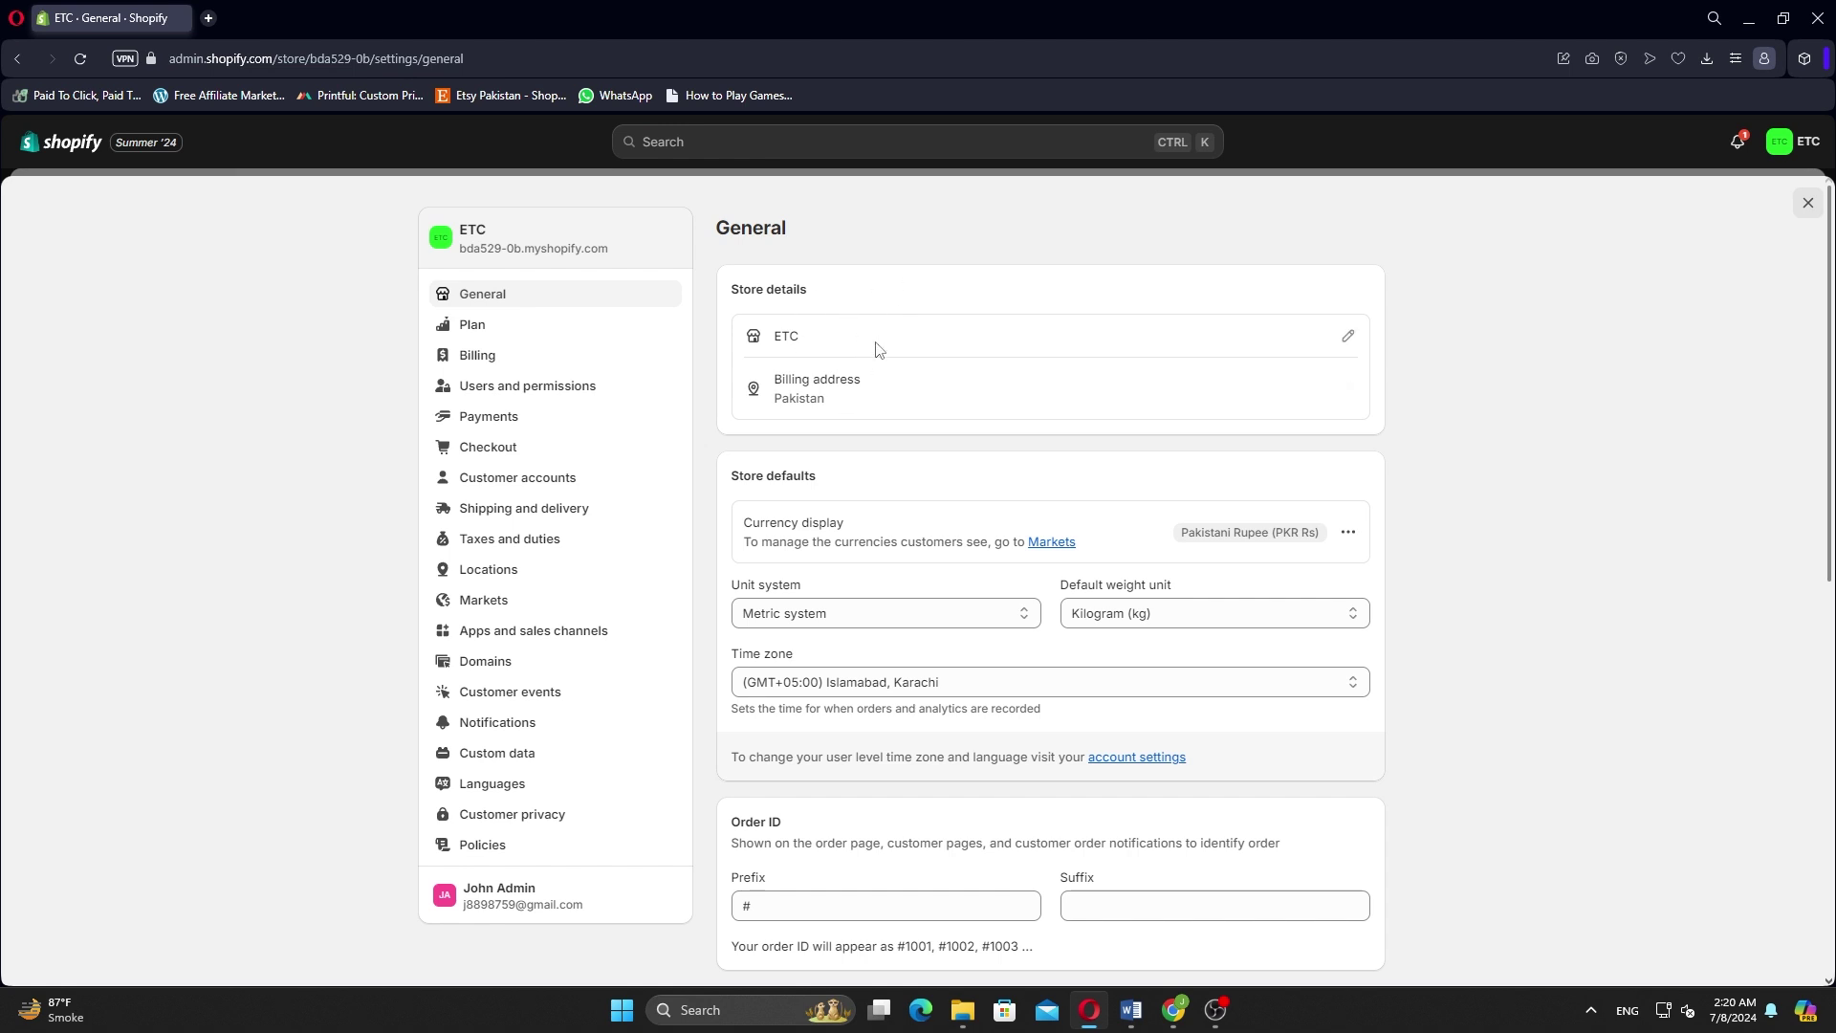
click(541, 631)
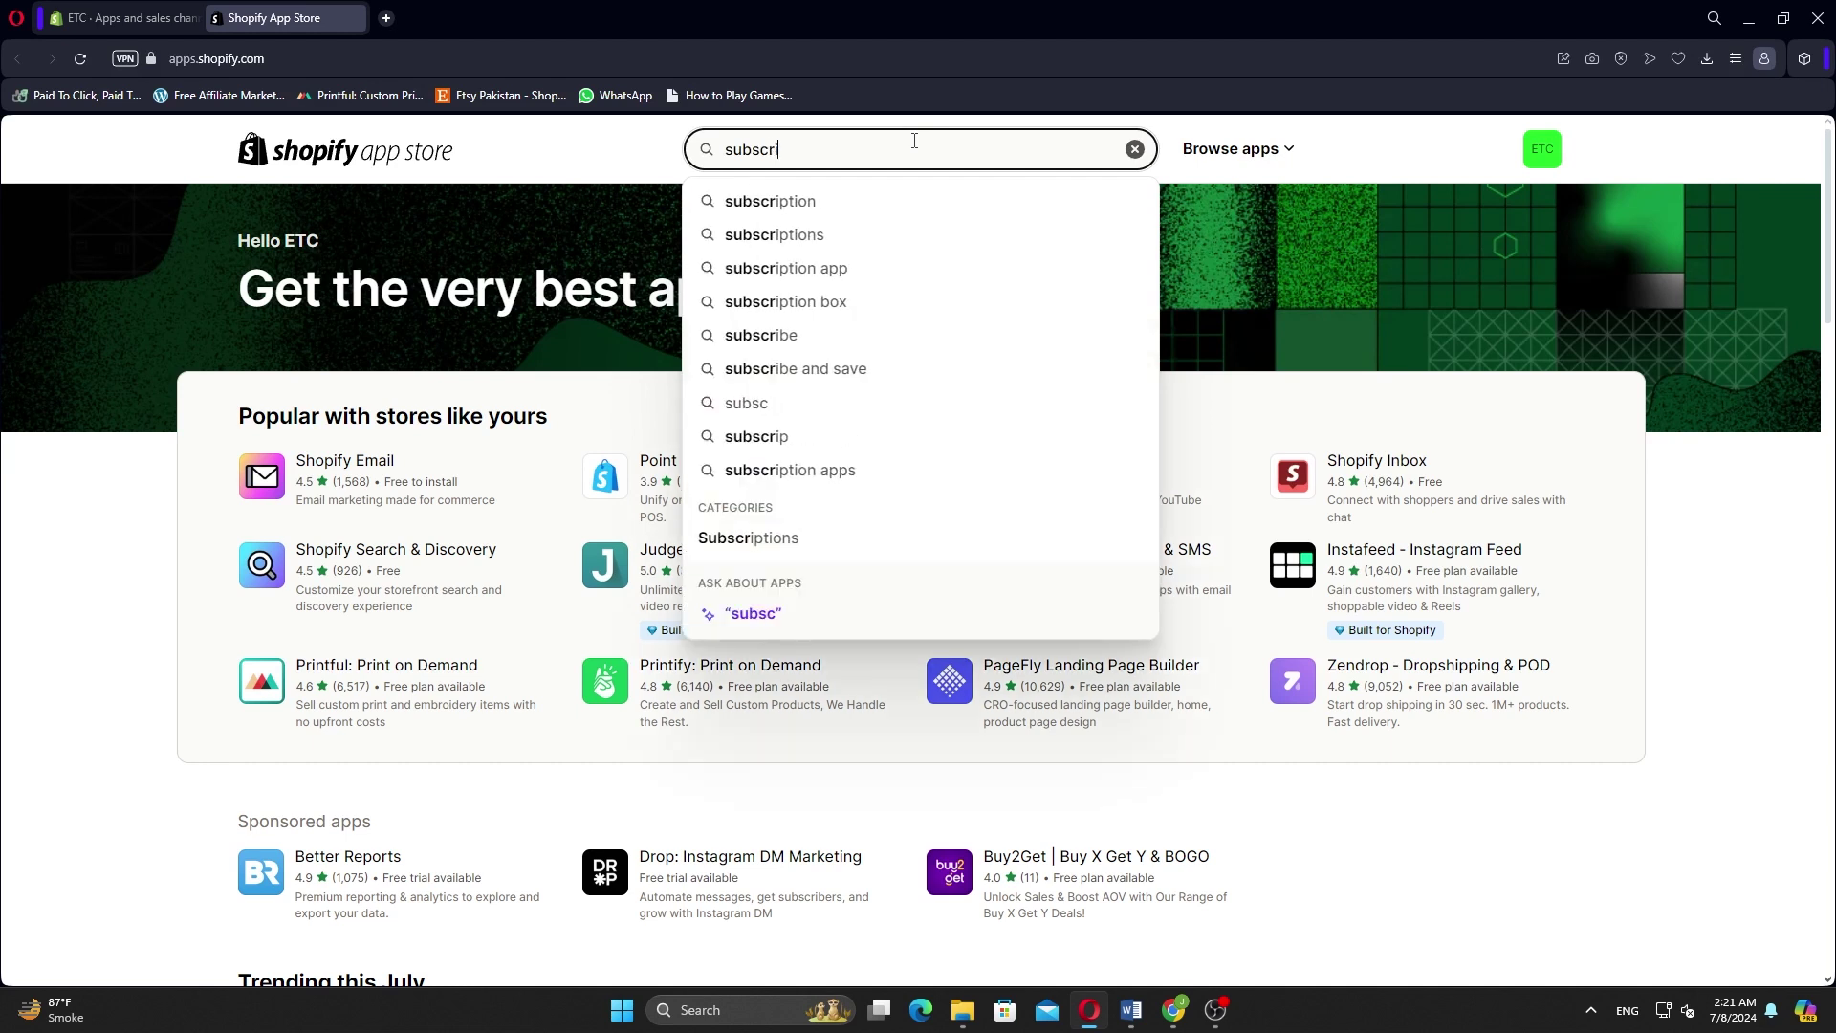
text(ption)
- Search the App Store for 'subscription' and open Appstle Subscription to install it
key(Return)
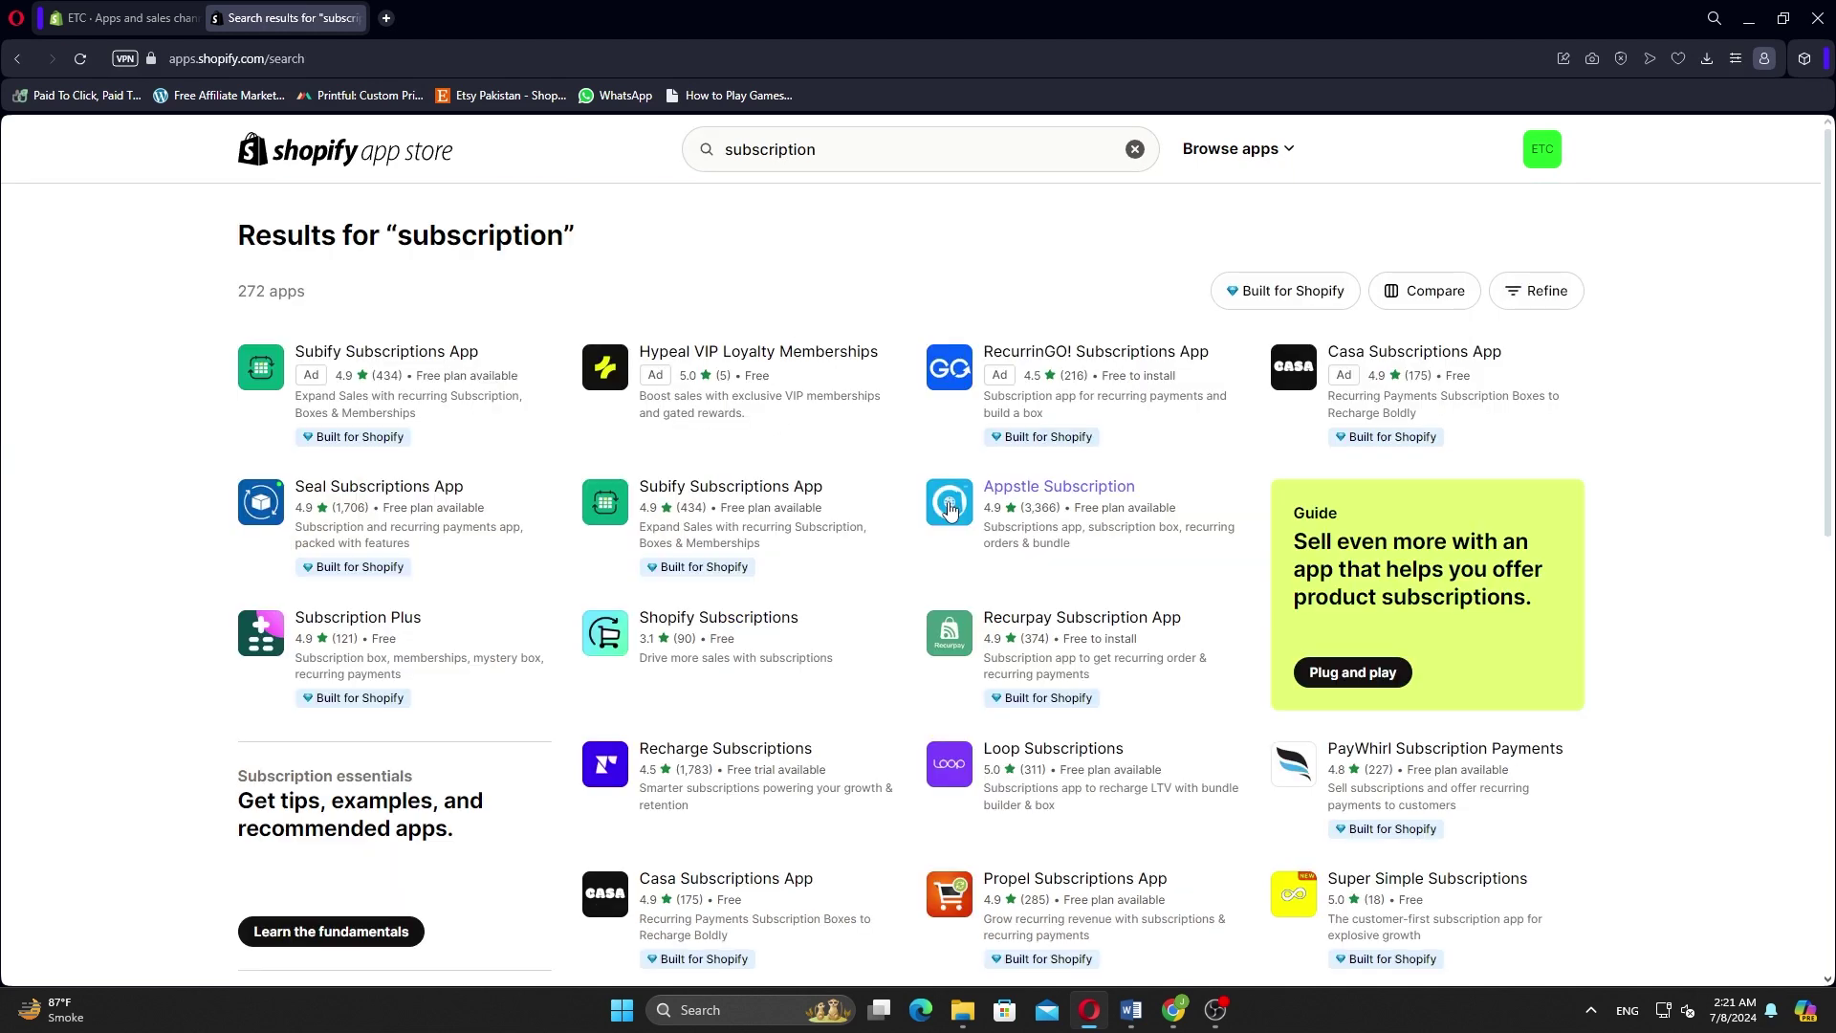
click(948, 509)
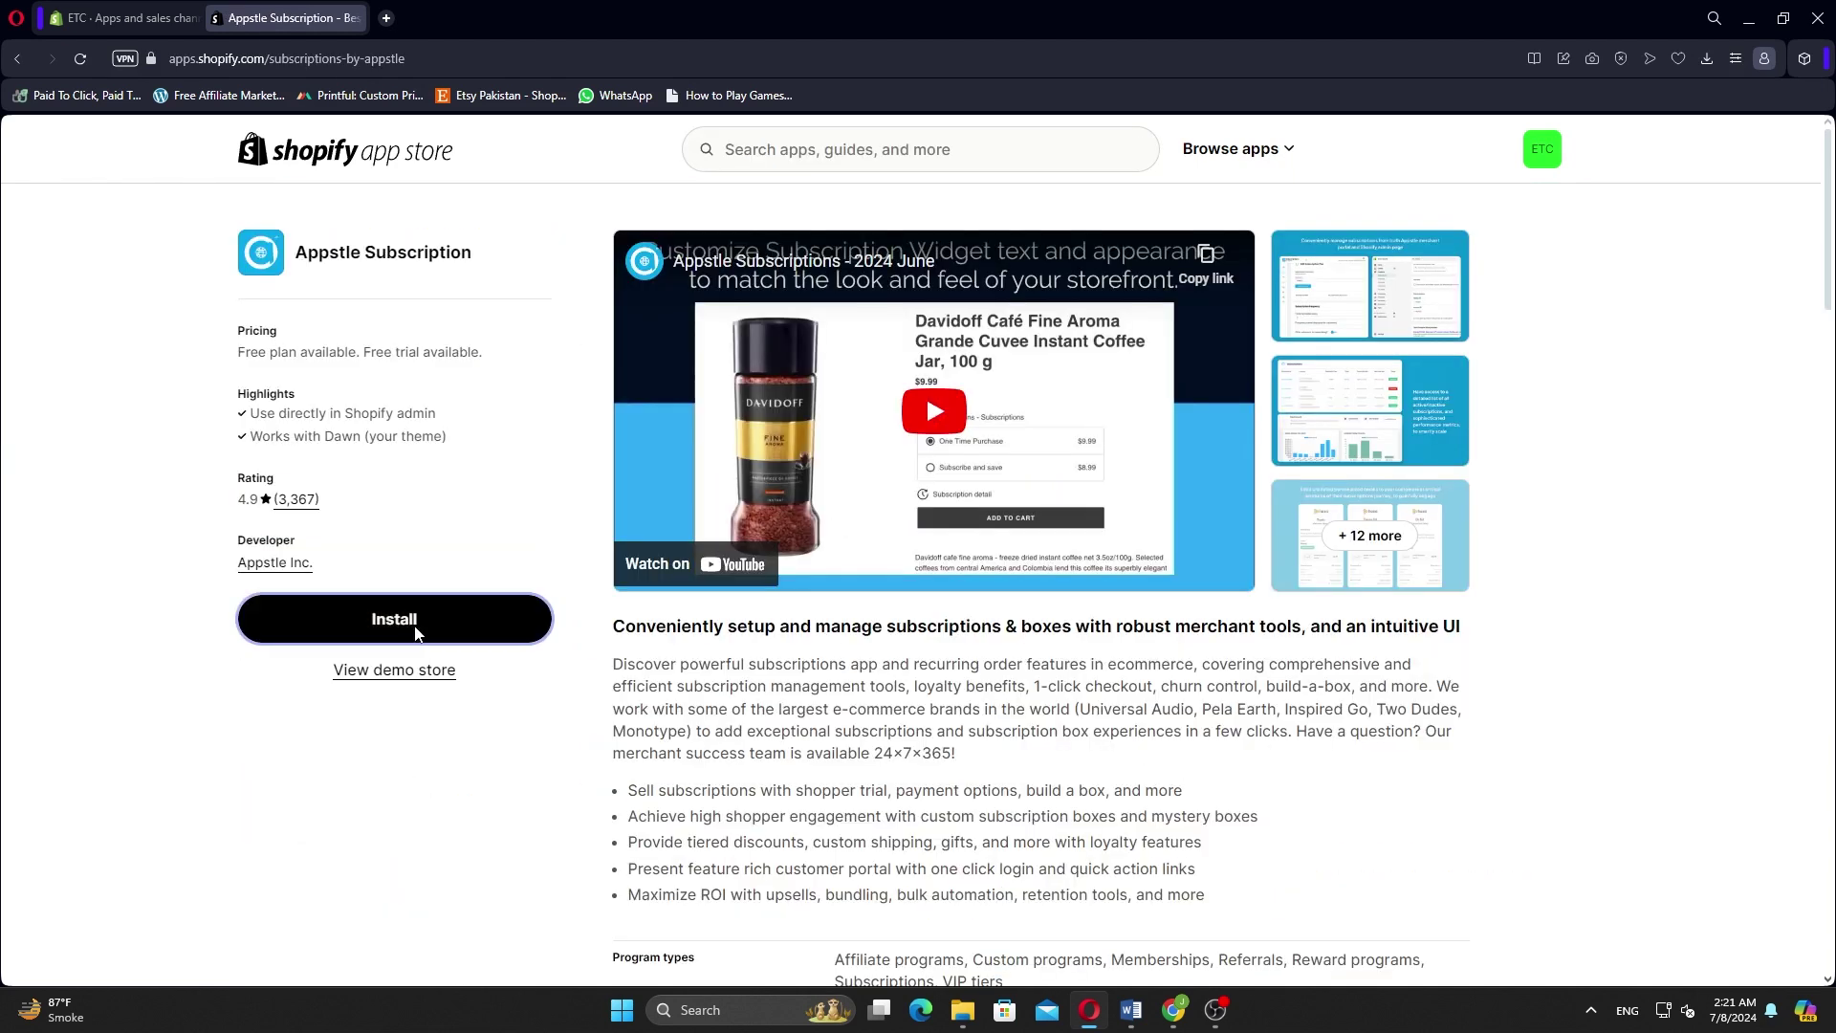